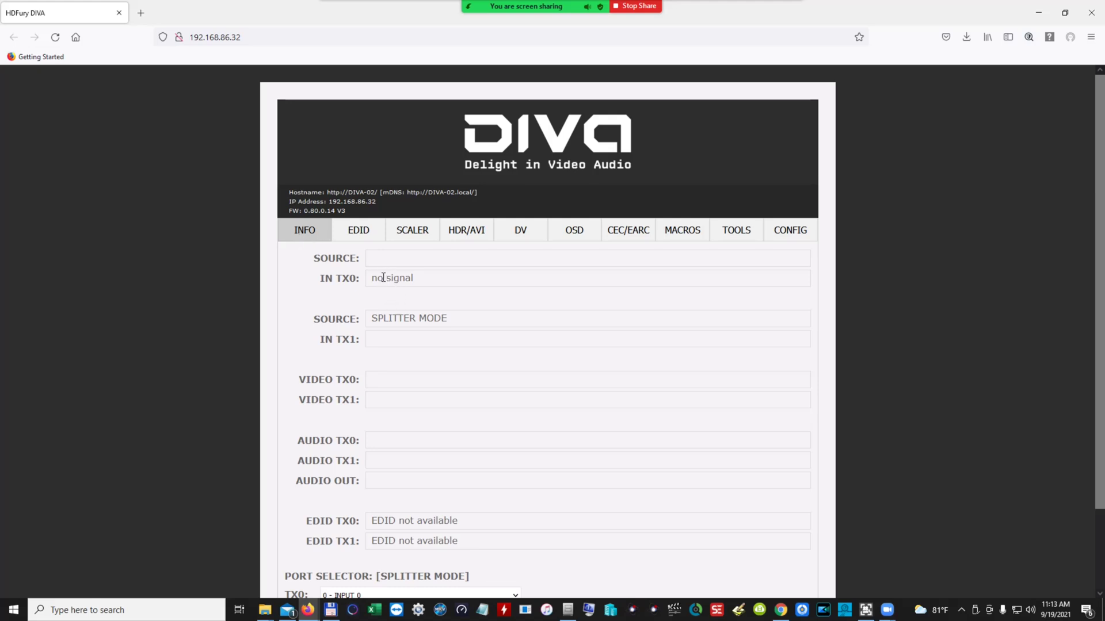
{"action": "scroll", "coordinate": [383, 278], "scroll_direction": "down", "scroll_amount": 1}
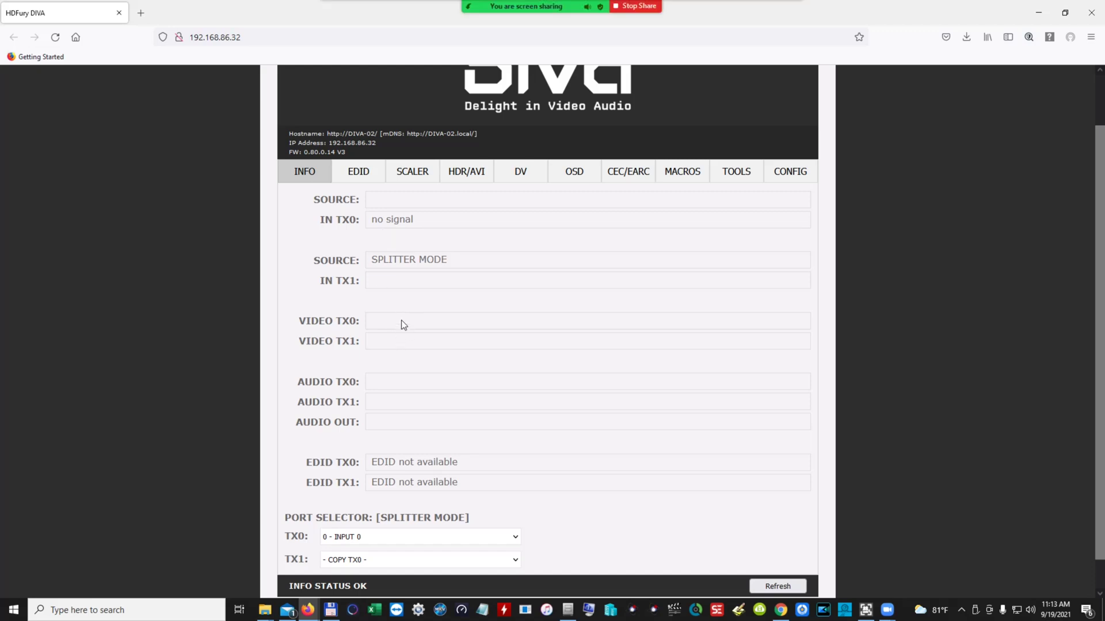
Go to the EDID page and expand the INPUT 0 EDID list under CUSTOM
{"action": "left_click", "coordinate": [359, 172]}
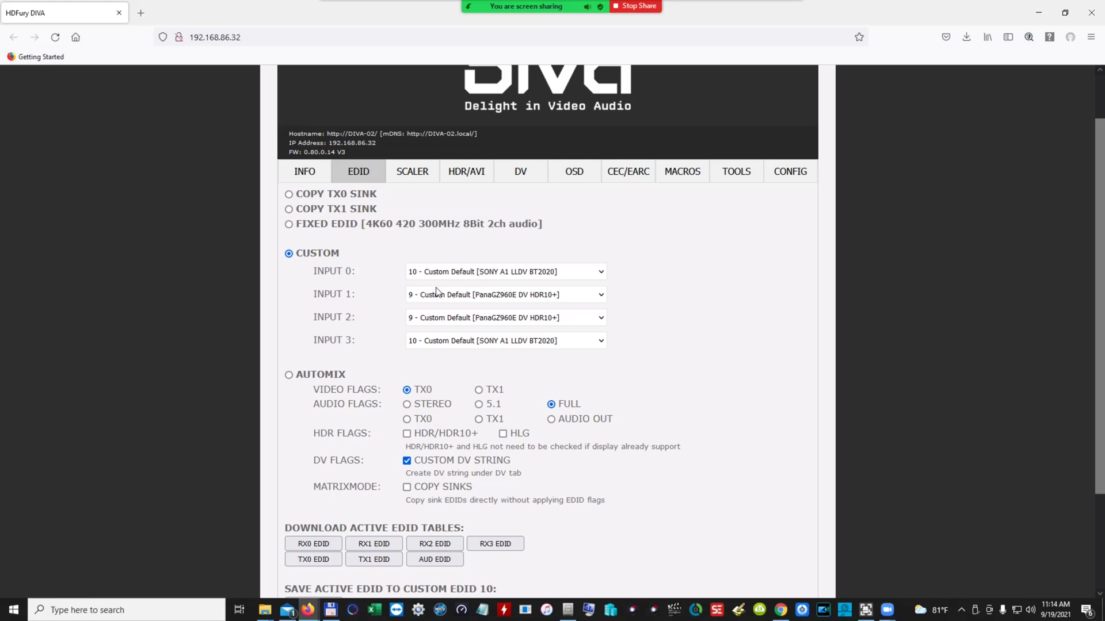
{"action": "left_click", "coordinate": [599, 274]}
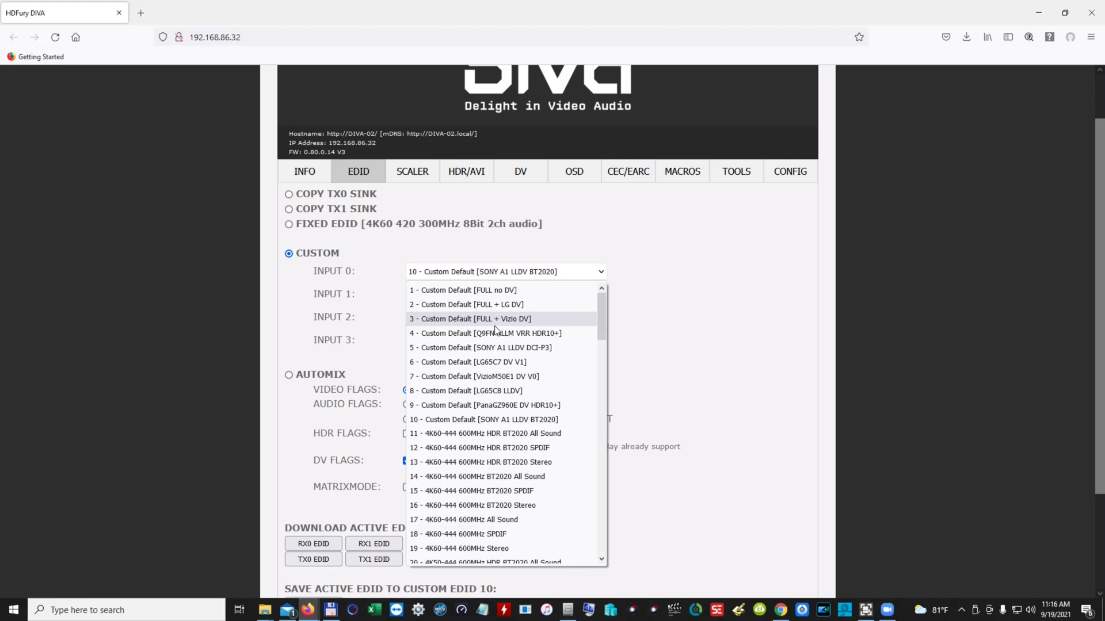
Browse the INPUT 0 EDID options and close the list, keeping 10 - Custom Default [SONY A1 LLDV BT2020]
{"action": "scroll", "coordinate": [498, 403], "scroll_direction": "down", "scroll_amount": 4}
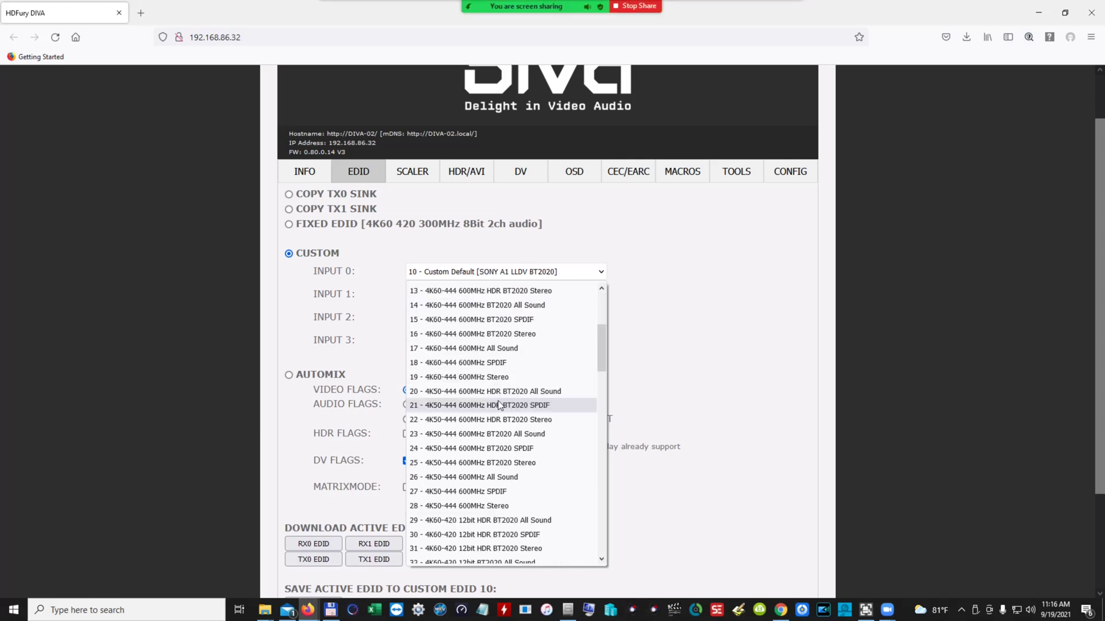
{"action": "scroll", "coordinate": [498, 402], "scroll_direction": "down", "scroll_amount": 2}
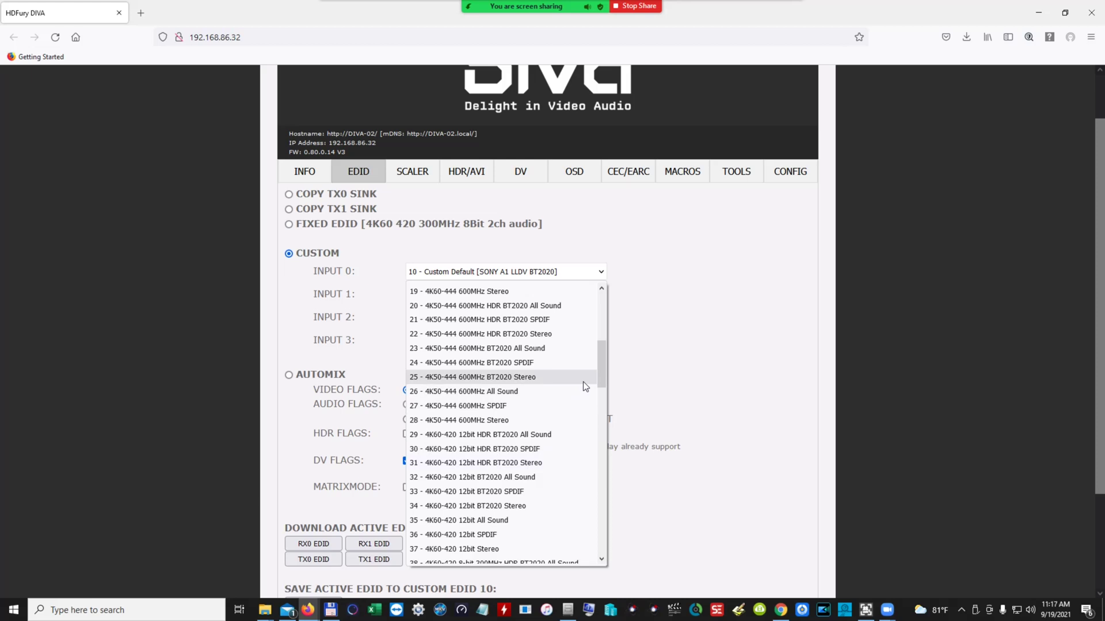
{"action": "scroll", "coordinate": [591, 374], "scroll_direction": "down", "scroll_amount": 8}
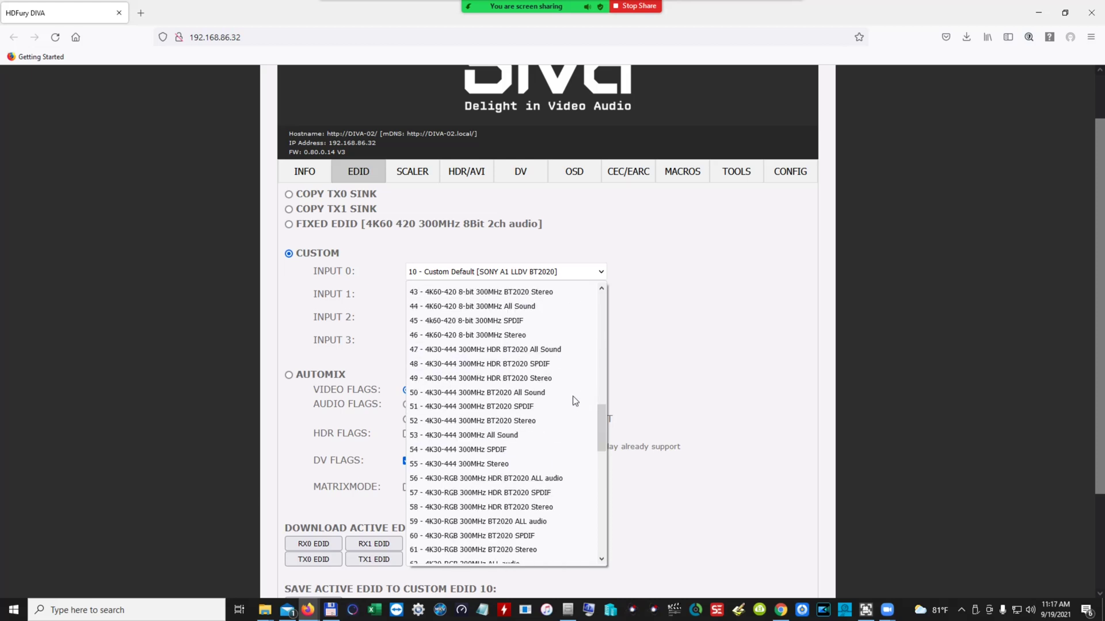
{"action": "scroll", "coordinate": [573, 397], "scroll_direction": "down", "scroll_amount": 6}
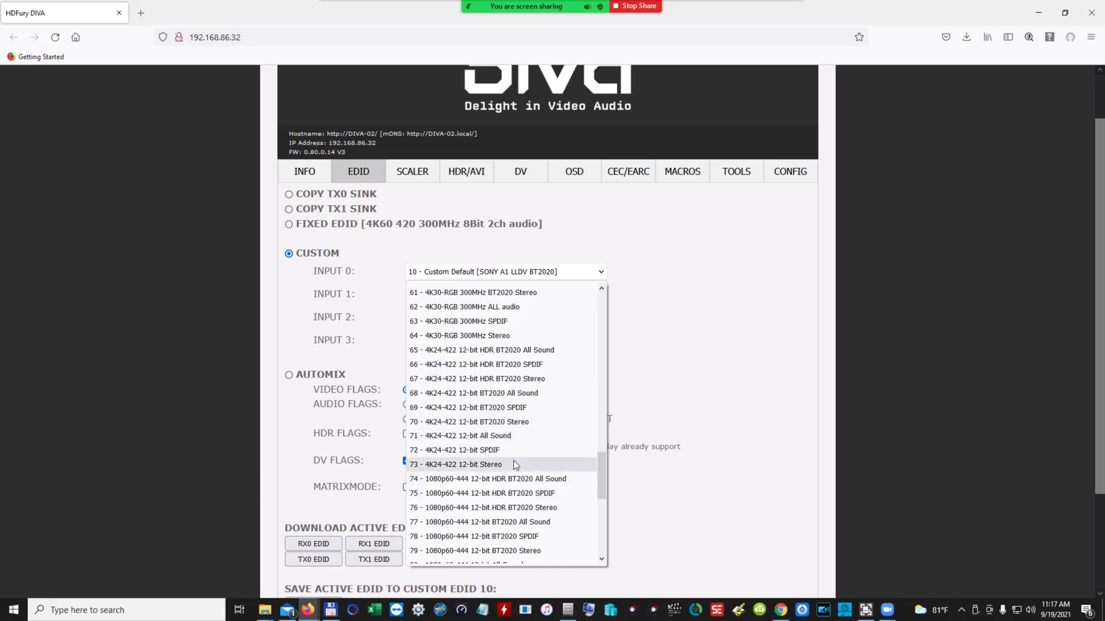
{"action": "scroll", "coordinate": [514, 464], "scroll_direction": "down", "scroll_amount": 5}
{"action": "scroll", "coordinate": [513, 463], "scroll_direction": "up", "scroll_amount": 4}
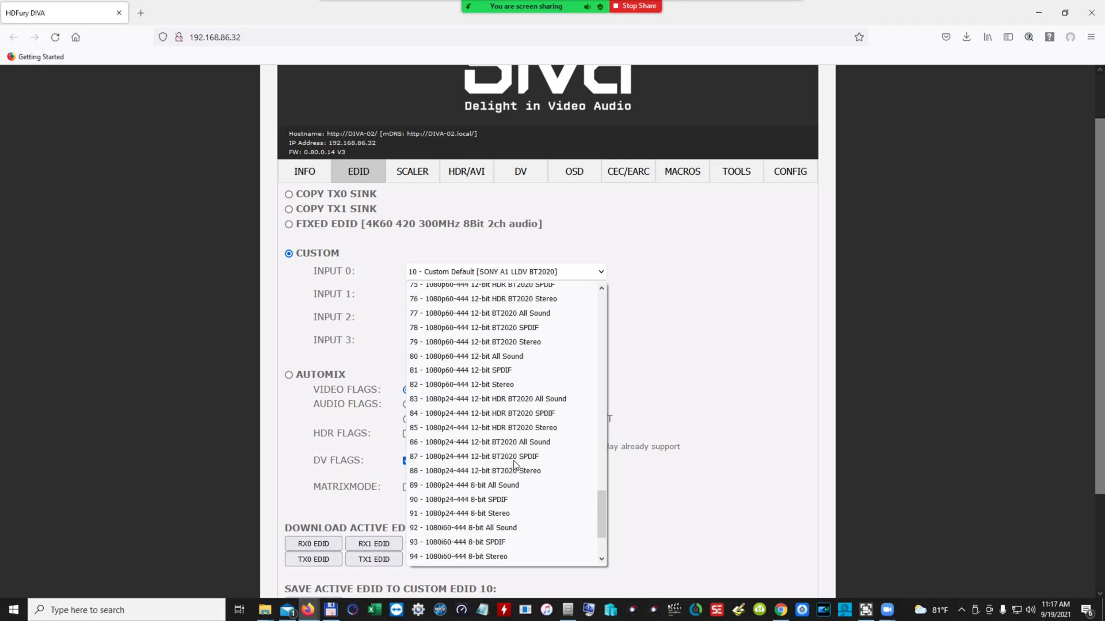
{"action": "scroll", "coordinate": [513, 464], "scroll_direction": "up", "scroll_amount": 15}
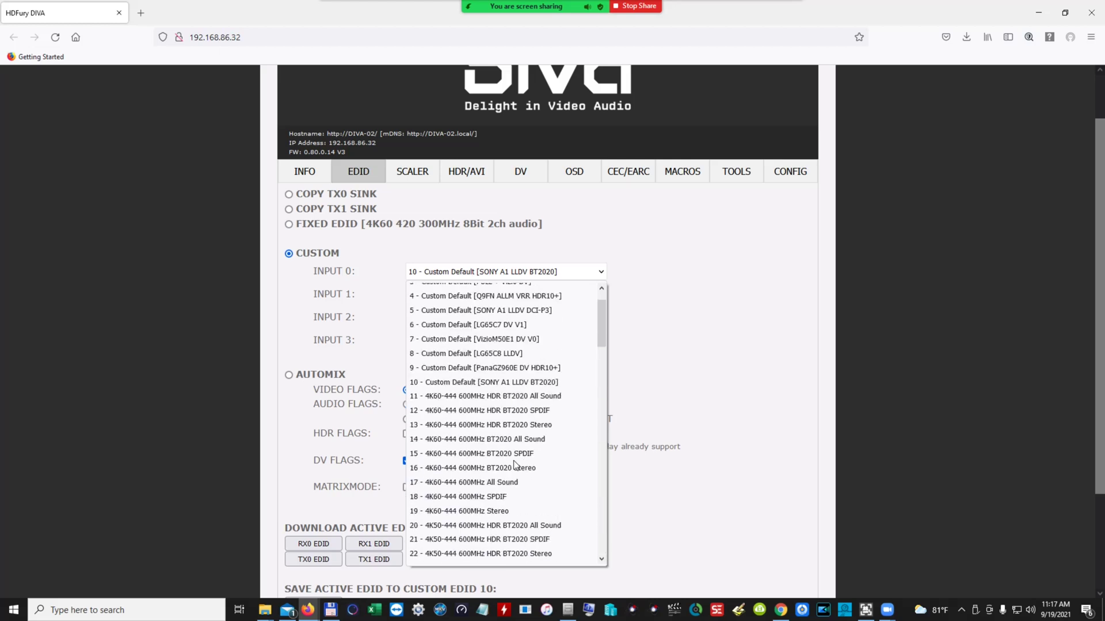
{"action": "left_click", "coordinate": [606, 264]}
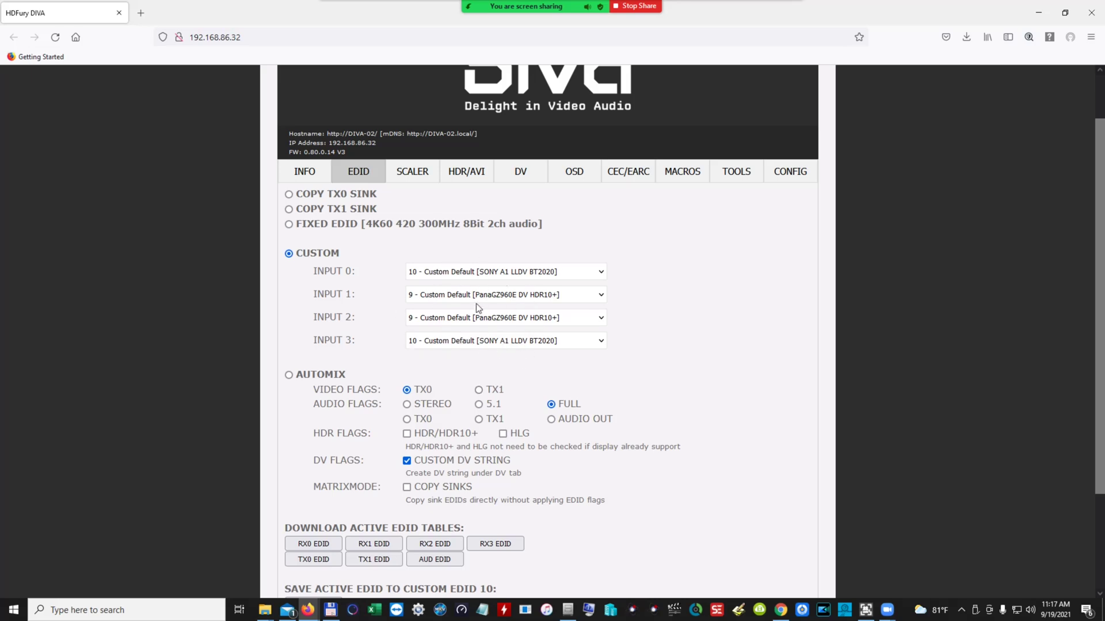
Review SCALER options, keeping 4K60 CS: FOLLOW, 1080p60 to 4k60 and 1080p30 to 4k30
{"action": "left_click", "coordinate": [413, 178]}
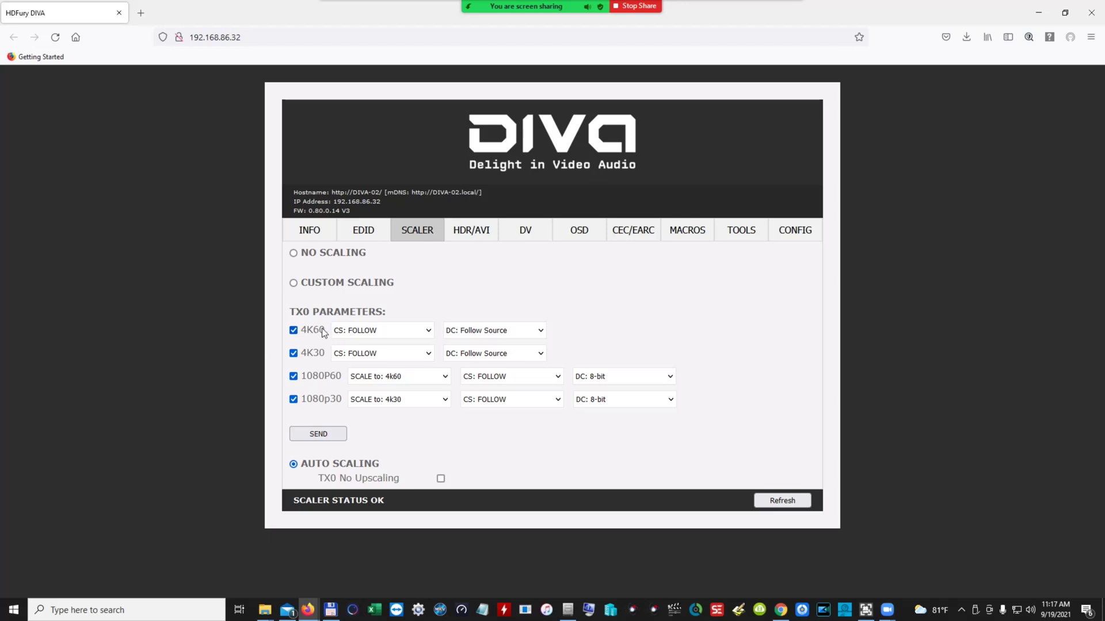
{"action": "left_click", "coordinate": [429, 330]}
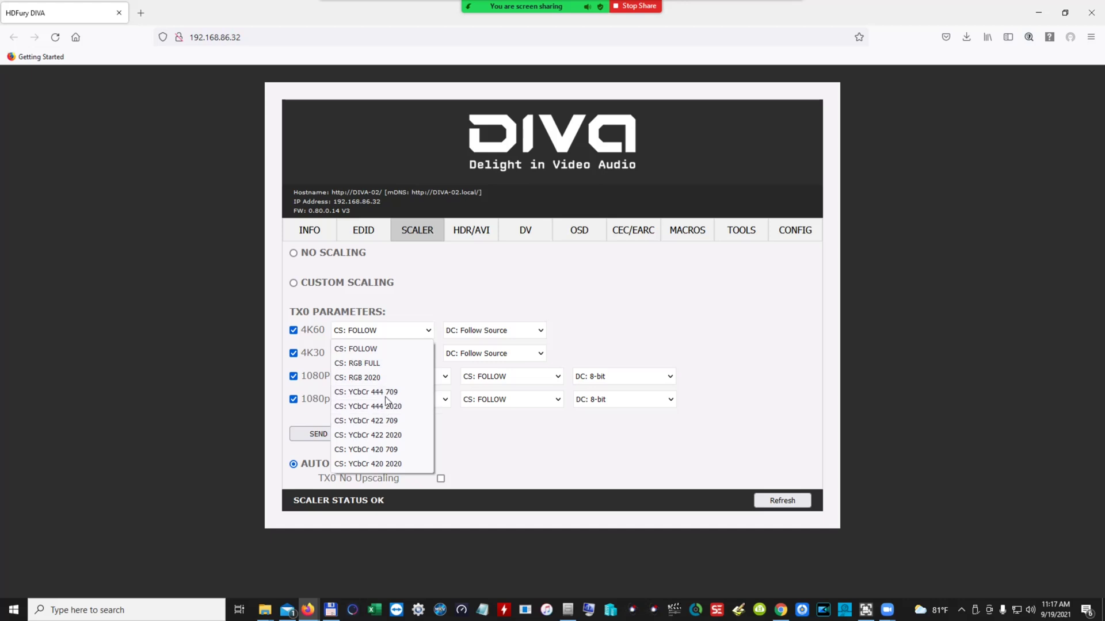
{"action": "left_click", "coordinate": [420, 298]}
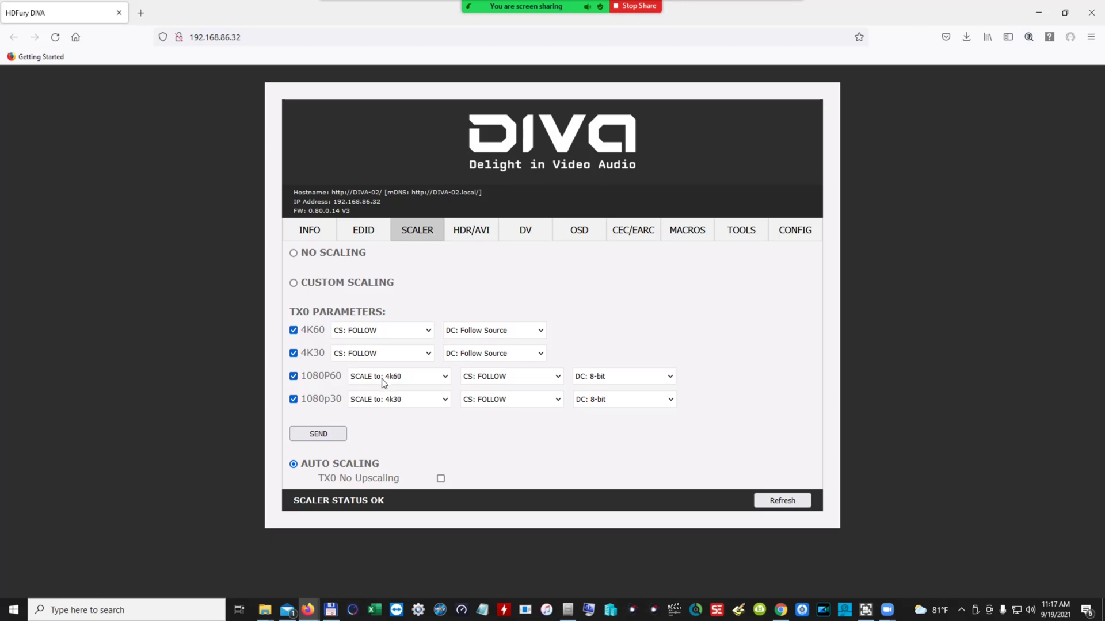
{"action": "left_click", "coordinate": [443, 378]}
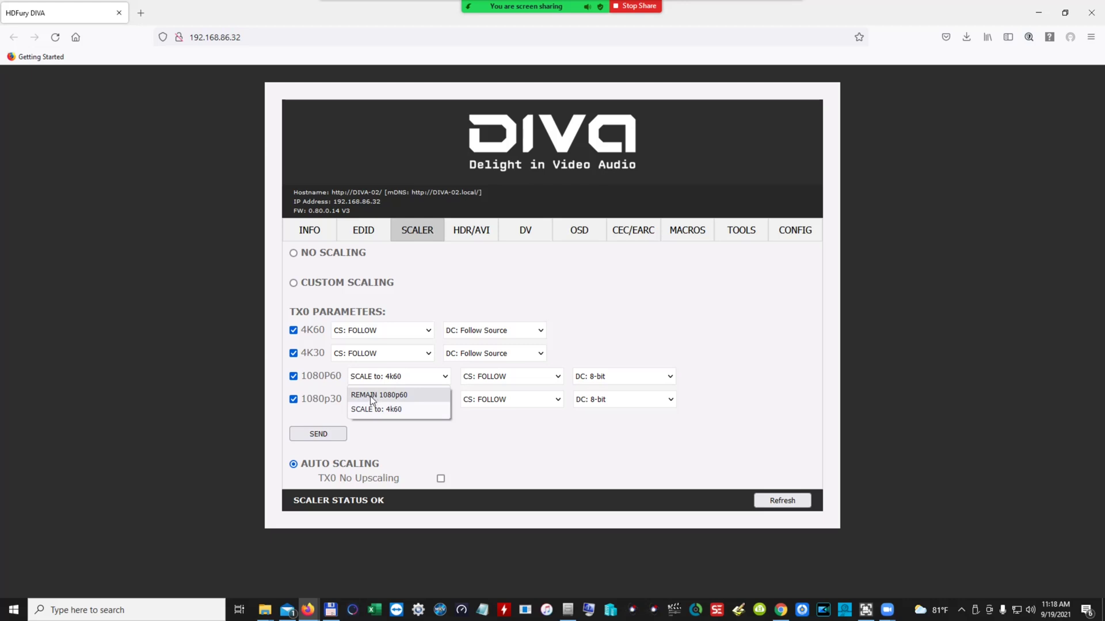
{"action": "left_click", "coordinate": [437, 378]}
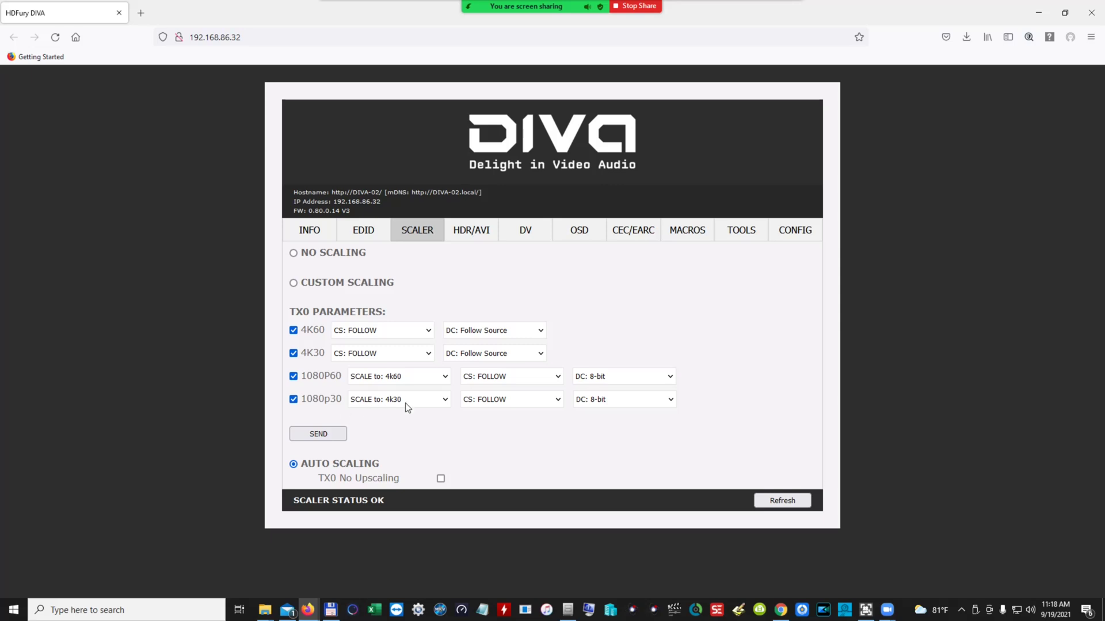
{"action": "left_click", "coordinate": [444, 404]}
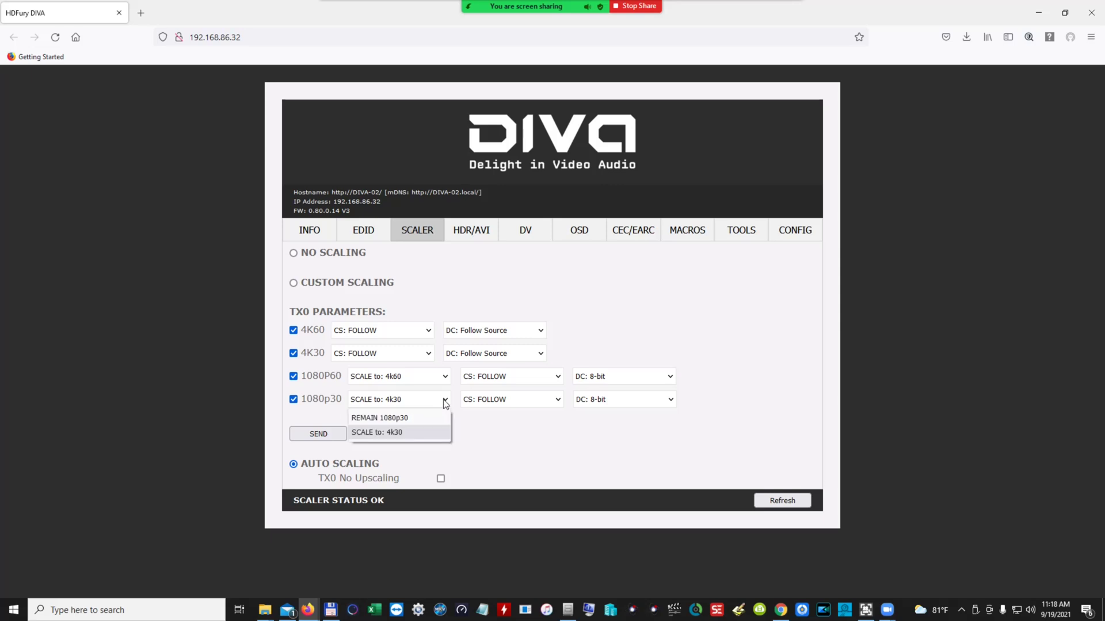
{"action": "left_click", "coordinate": [445, 404]}
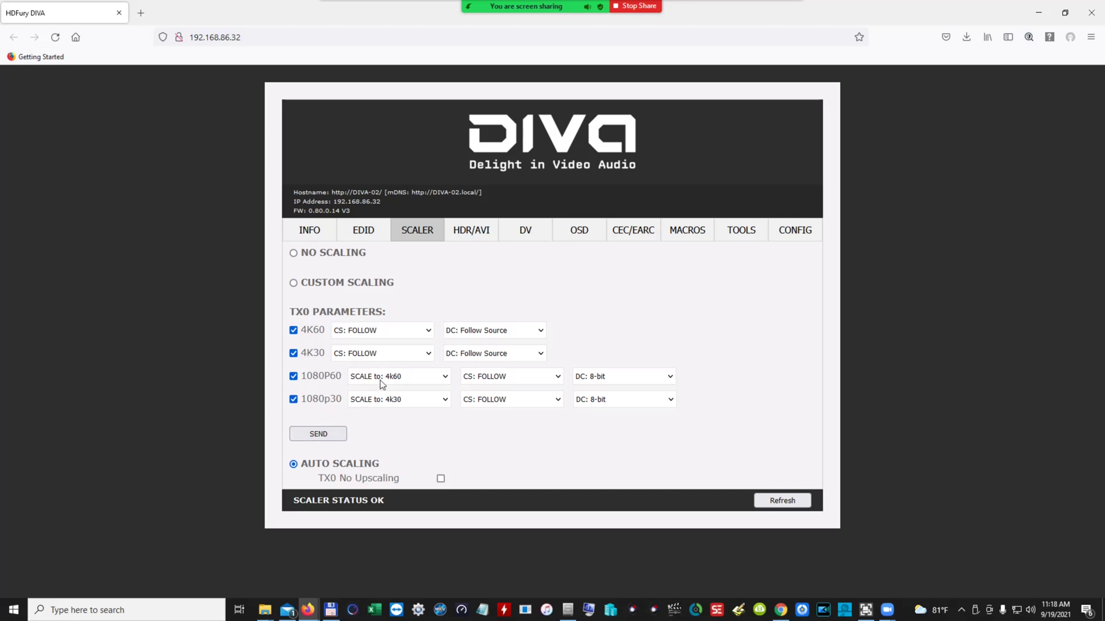
View the HDR/AVI metadata page, then the DV page showing Dolby Vision not active
{"action": "left_click", "coordinate": [473, 233]}
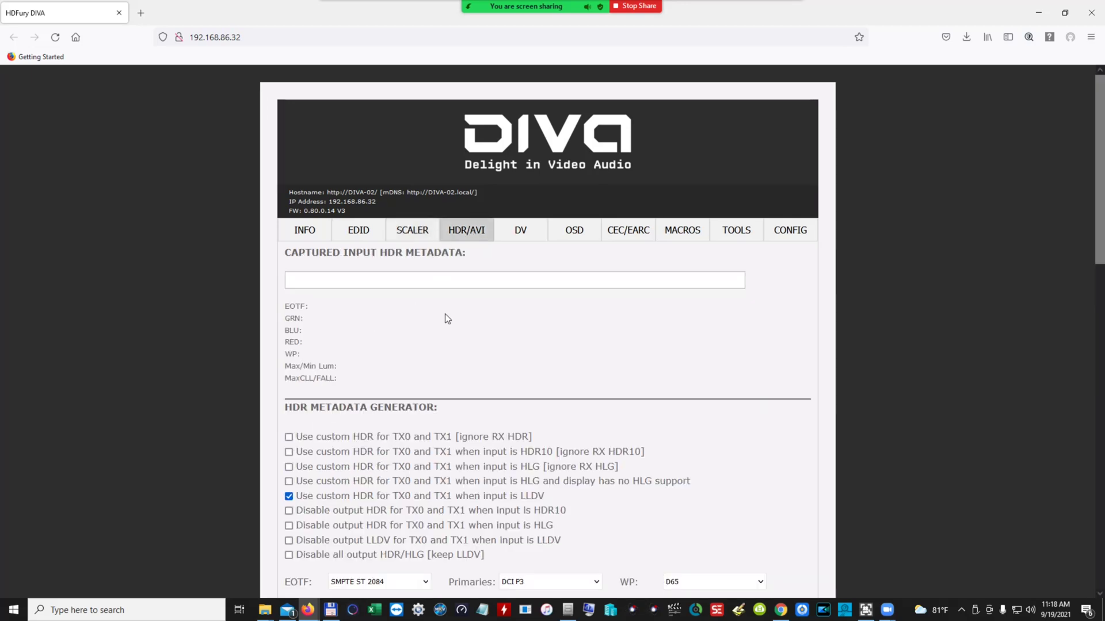
{"action": "left_click", "coordinate": [525, 236]}
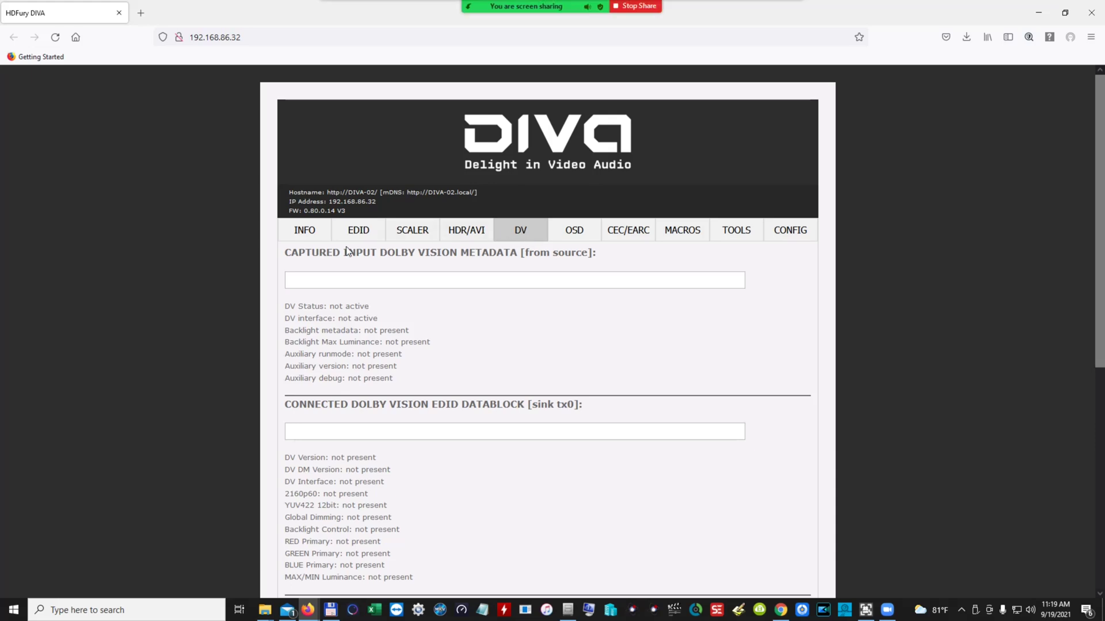
Check OSD settings (enabled, video fade 5 s, no-input fade 60 s), briefly revisiting INFO
{"action": "left_click", "coordinate": [574, 236]}
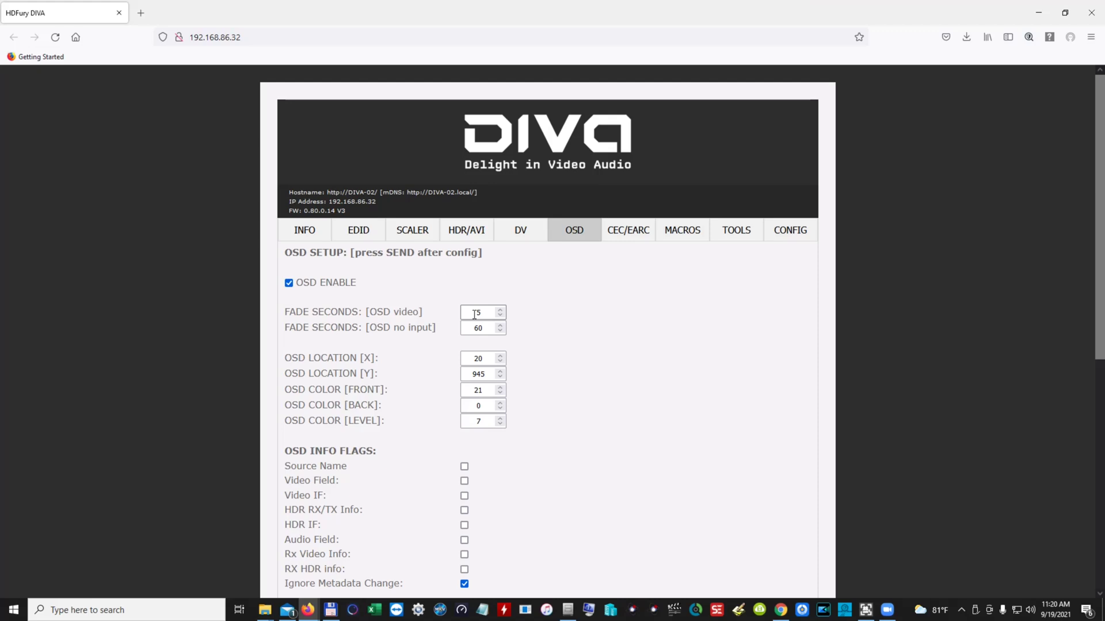
{"action": "left_click", "coordinate": [309, 230]}
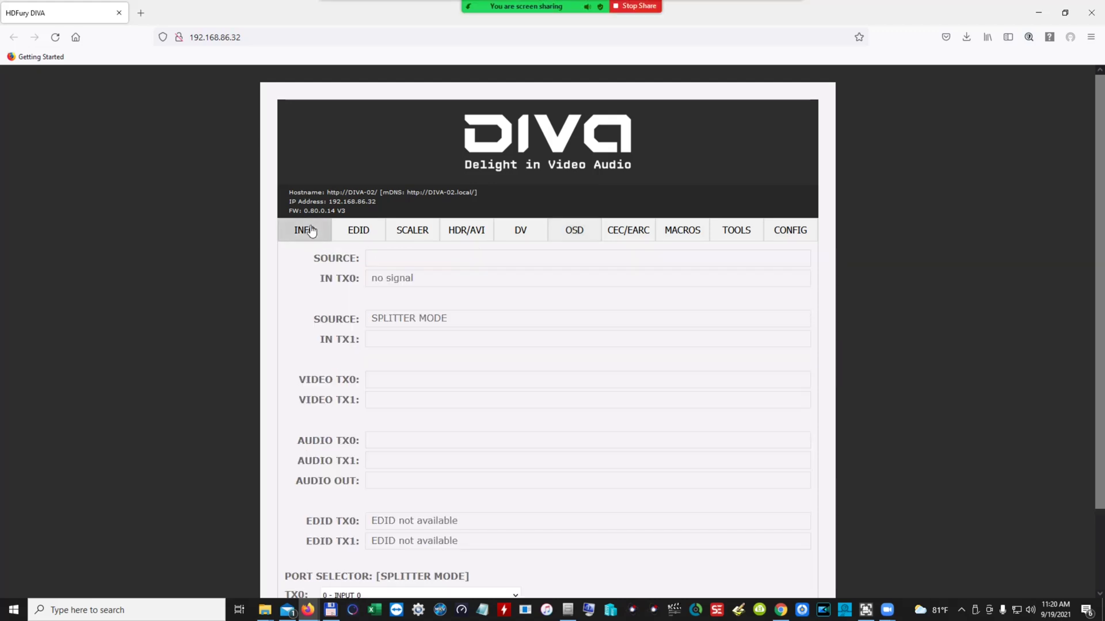
{"action": "left_click", "coordinate": [574, 230]}
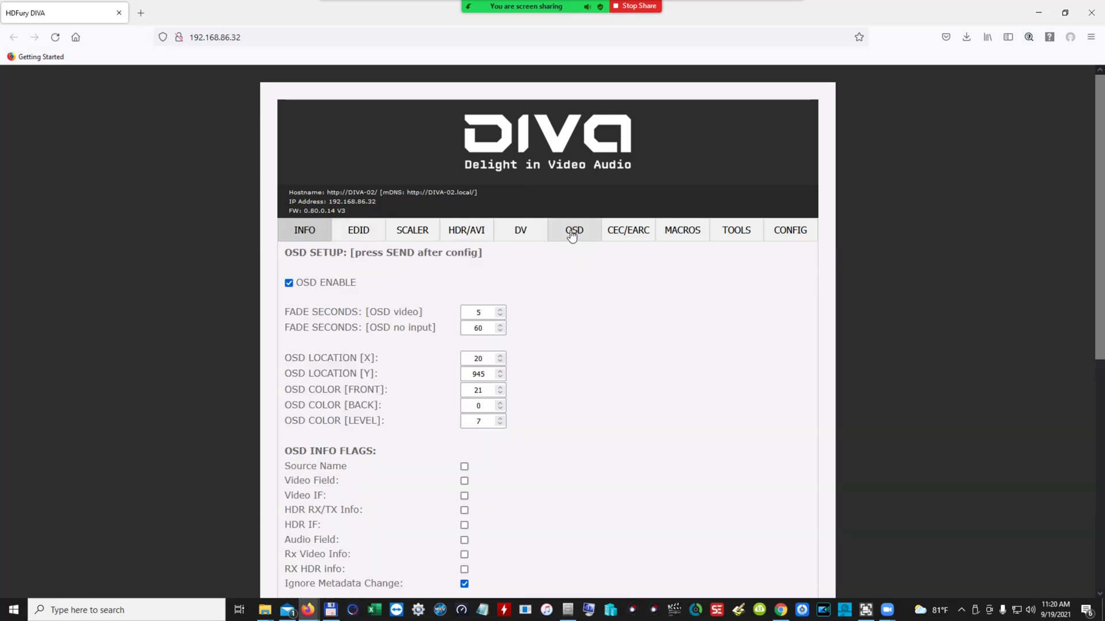
{"action": "scroll", "coordinate": [434, 478], "scroll_direction": "down", "scroll_amount": 1}
{"action": "scroll", "coordinate": [433, 478], "scroll_direction": "up", "scroll_amount": 1}
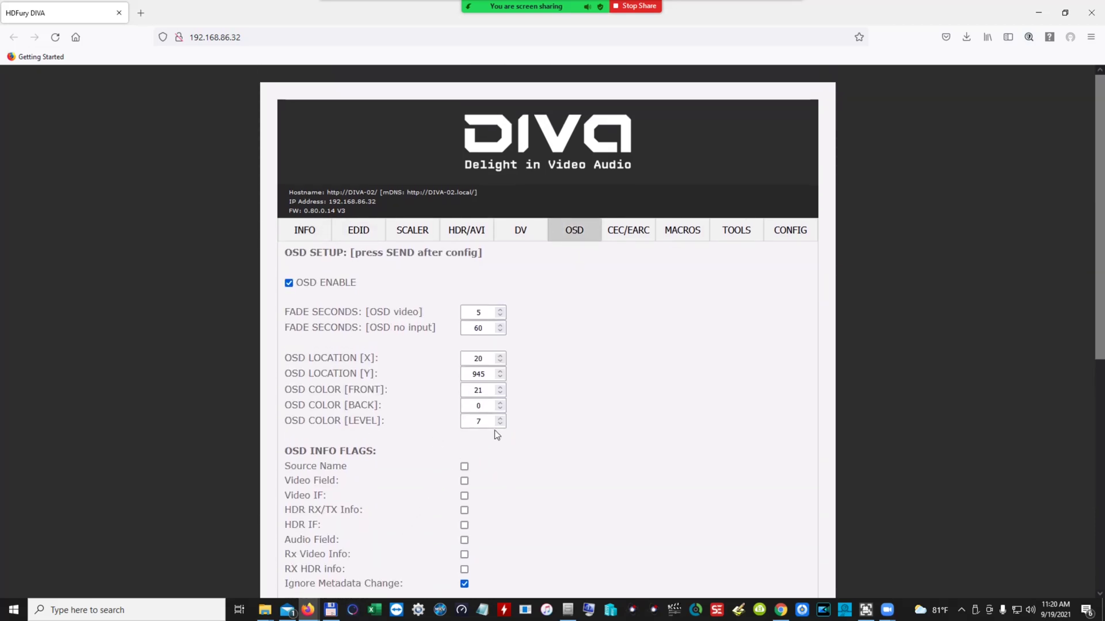
Look through CEC/EARC and MACROS, ending on TOOLS with HDR-to-SDR profile 7 and LEDs disabled
{"action": "left_click", "coordinate": [627, 232]}
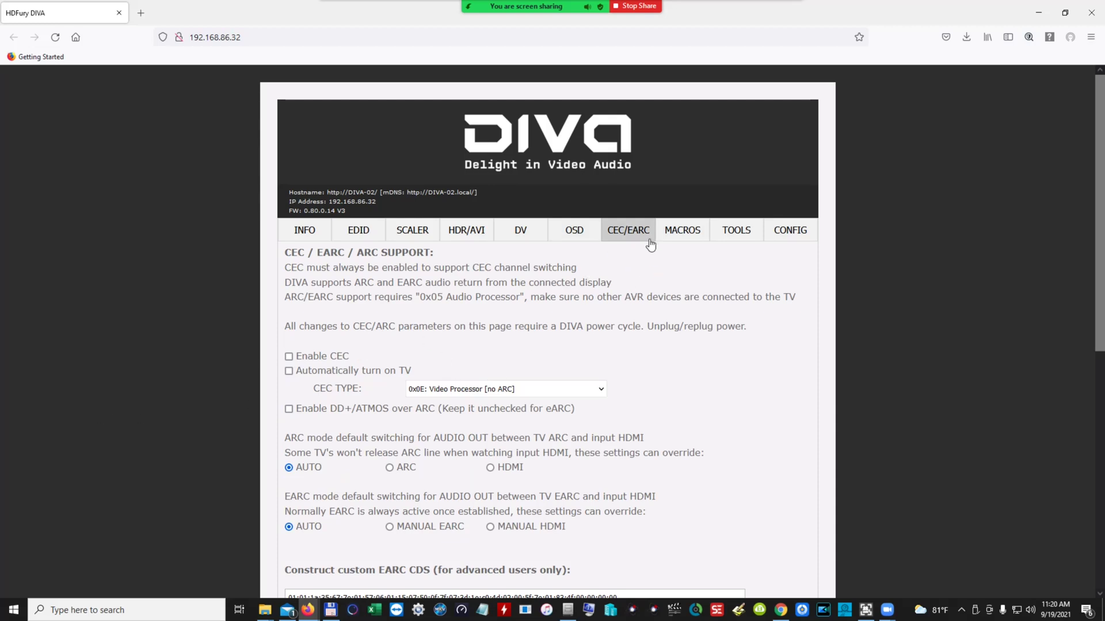
{"action": "left_click", "coordinate": [669, 242]}
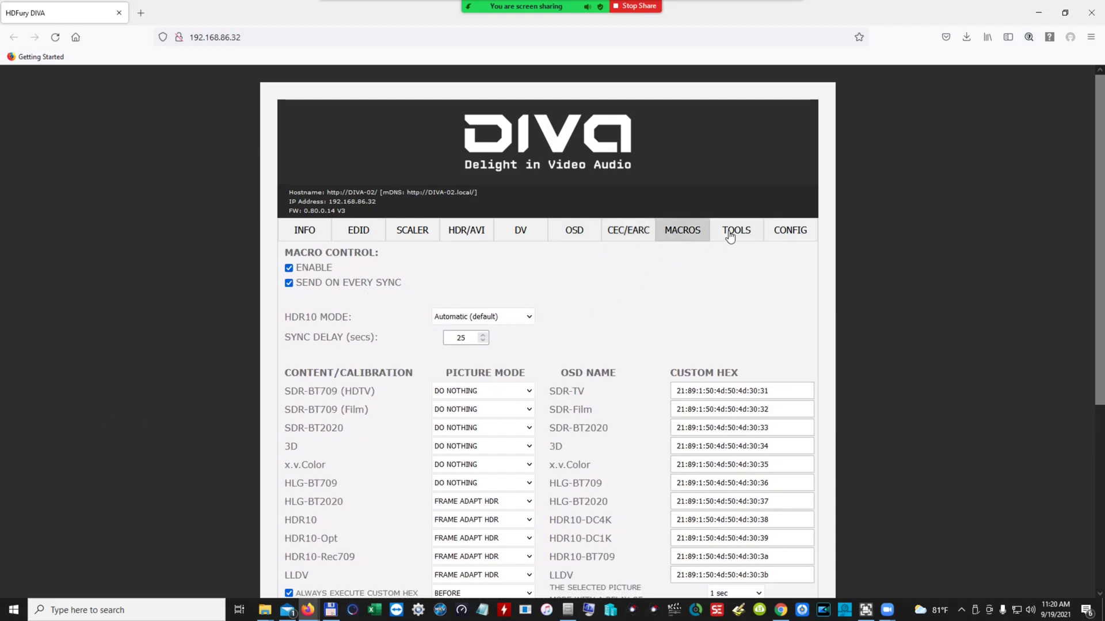
{"action": "scroll", "coordinate": [699, 270], "scroll_direction": "down", "scroll_amount": 1}
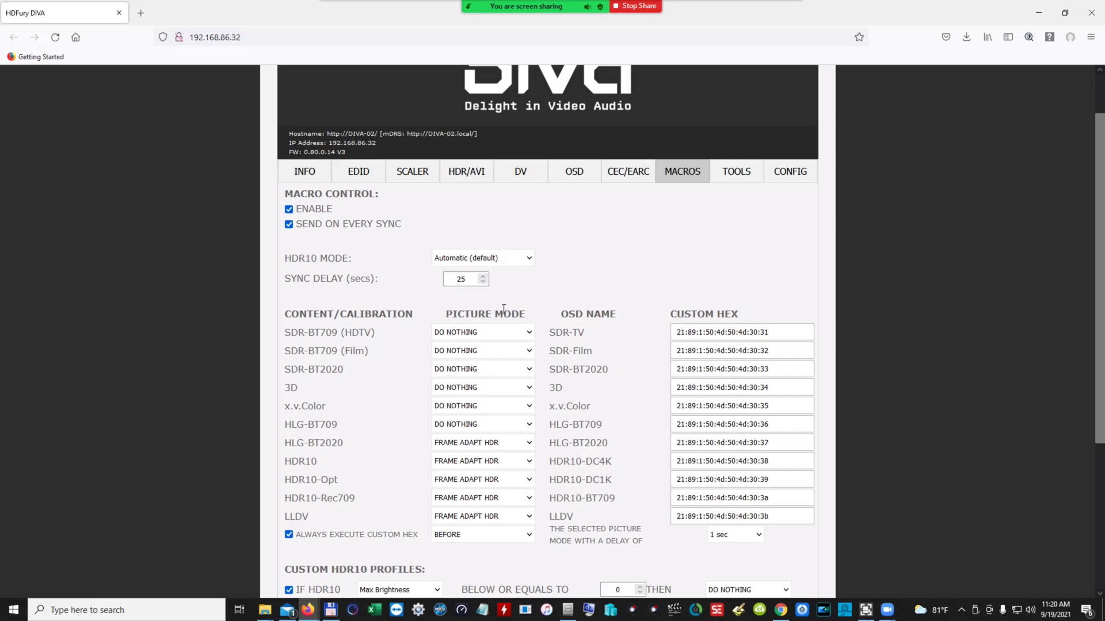
{"action": "left_click", "coordinate": [726, 185]}
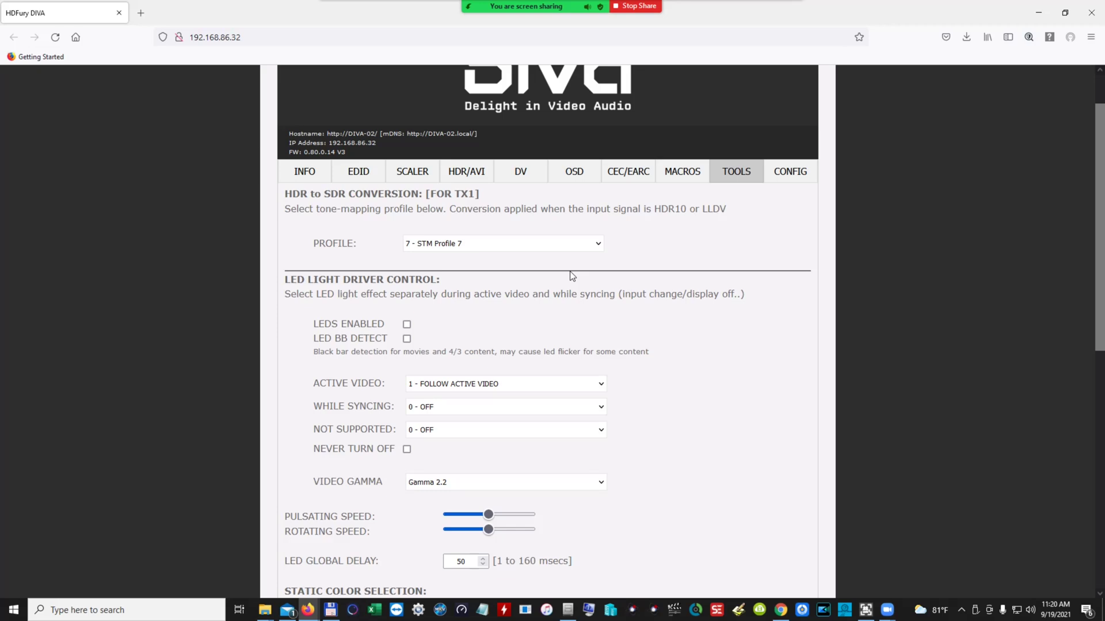
Scroll the CONFIG page end to end: autoswitch inputs OFF, HDCP Auto, OLED display on
{"action": "left_click", "coordinate": [793, 176]}
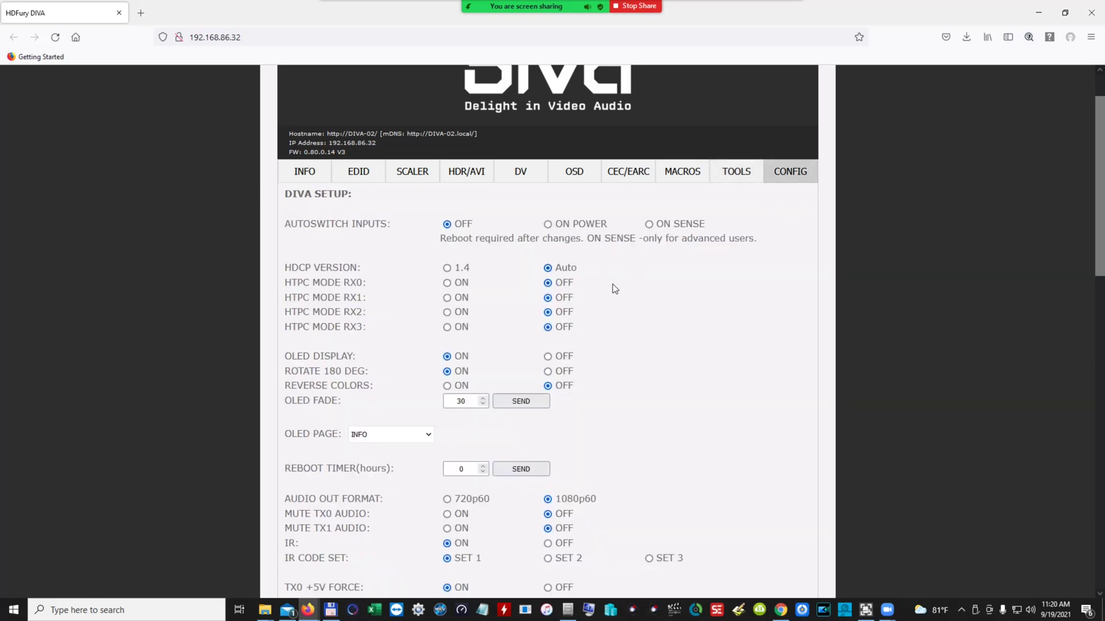
{"action": "scroll", "coordinate": [612, 288], "scroll_direction": "down", "scroll_amount": 10}
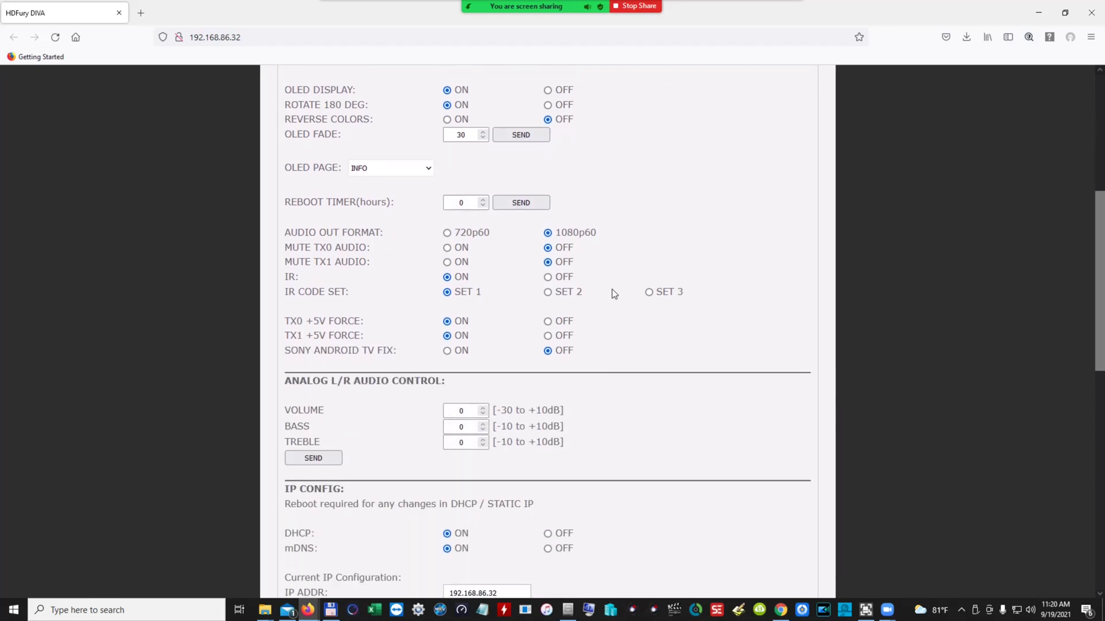
{"action": "scroll", "coordinate": [608, 313], "scroll_direction": "down", "scroll_amount": 4}
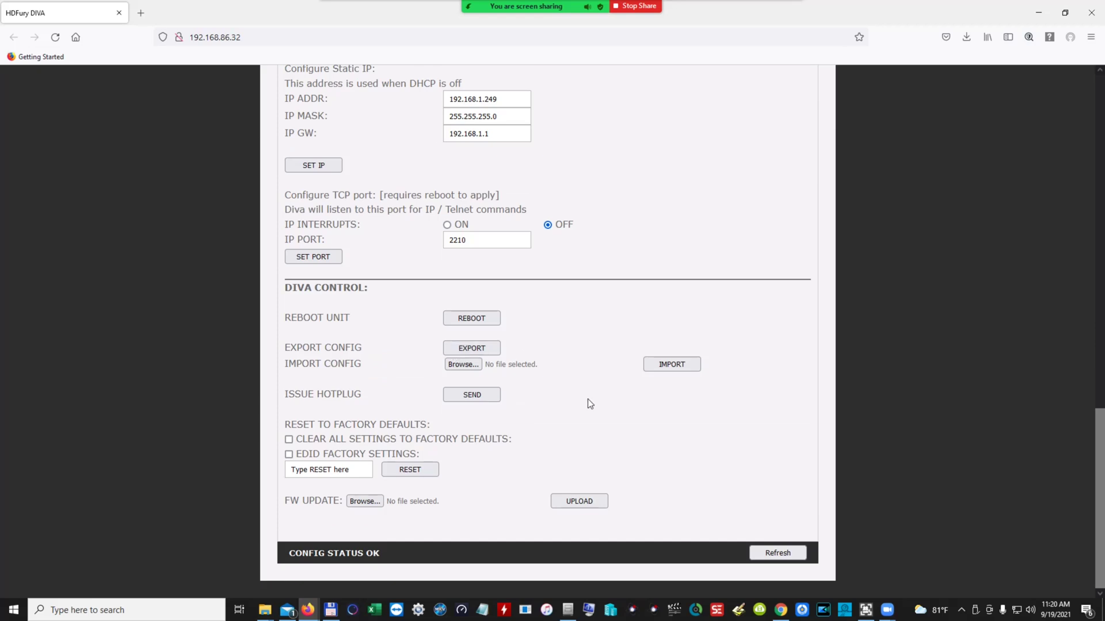
{"action": "scroll", "coordinate": [612, 388], "scroll_direction": "up", "scroll_amount": 3}
{"action": "scroll", "coordinate": [612, 391], "scroll_direction": "up", "scroll_amount": 12}
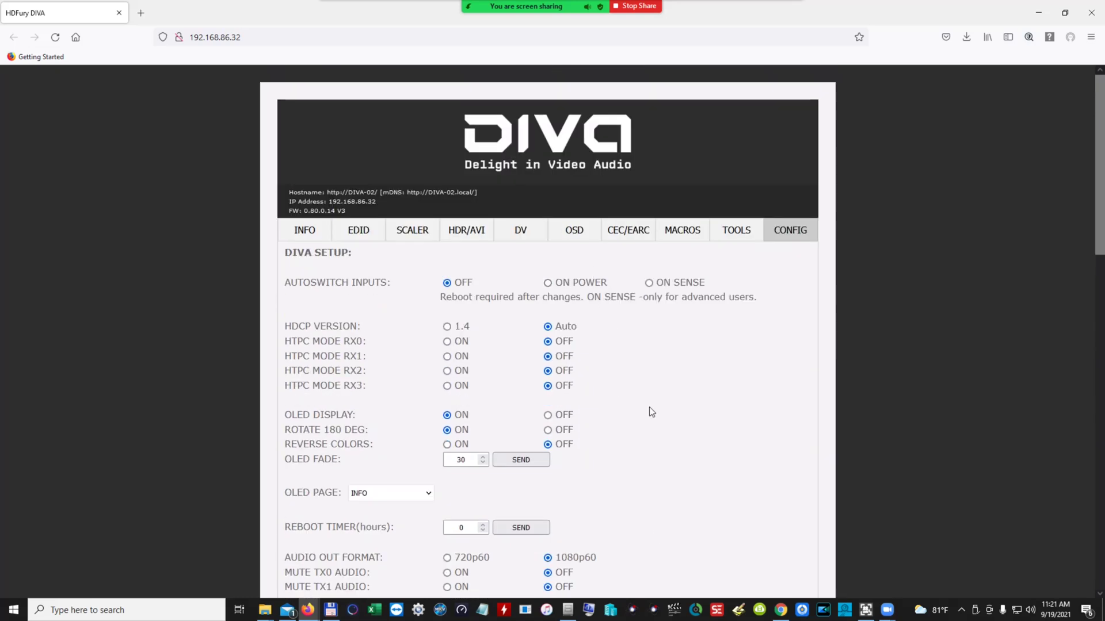
End the Zoom screen share so the host's camera replaces the DIVA CONFIG page
{"action": "left_click", "coordinate": [640, 7]}
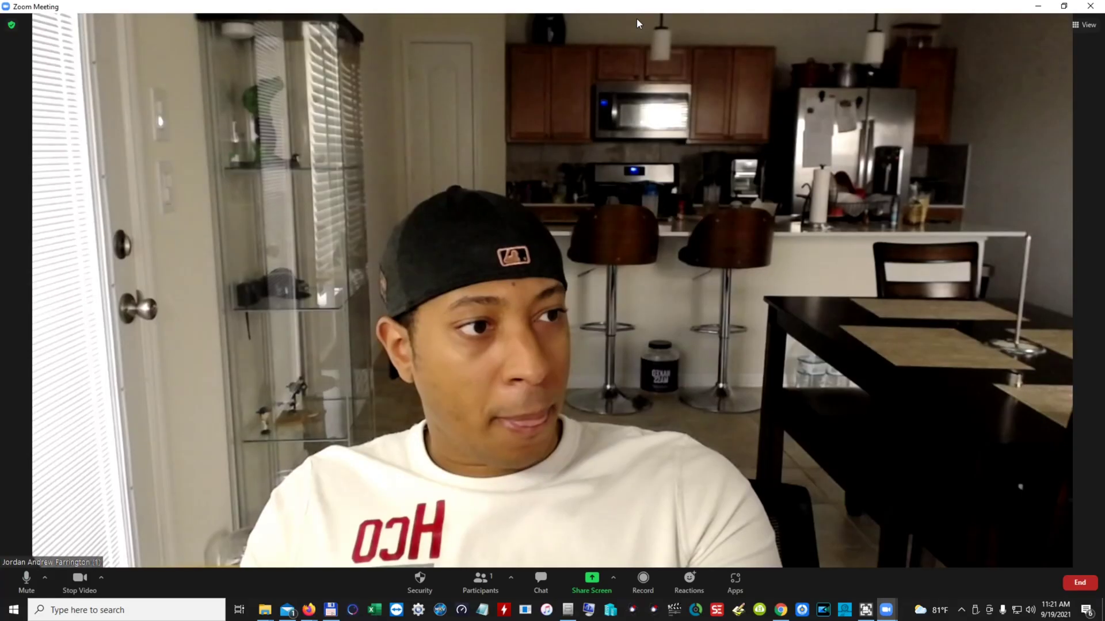